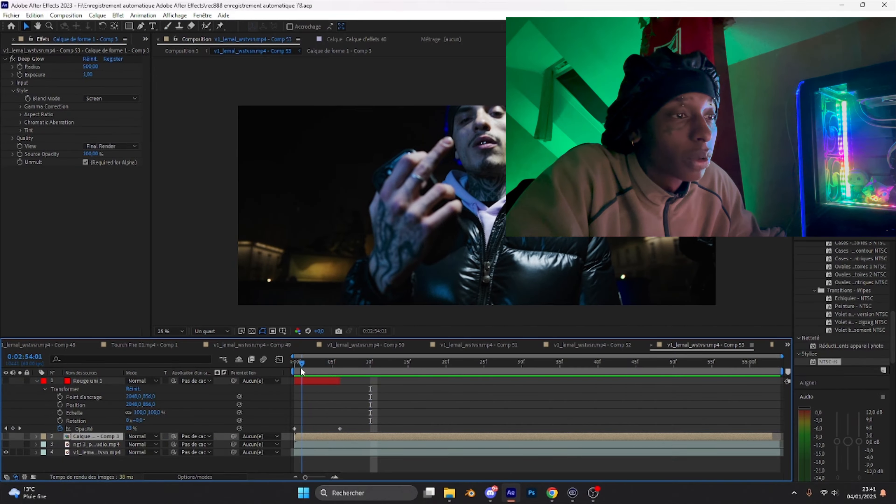
Set the Comp 53 render's H.264 output to software encoding (Codage logiciel) with a slightly higher target bitrate.
left_click_drag(301, 368, 459, 408)
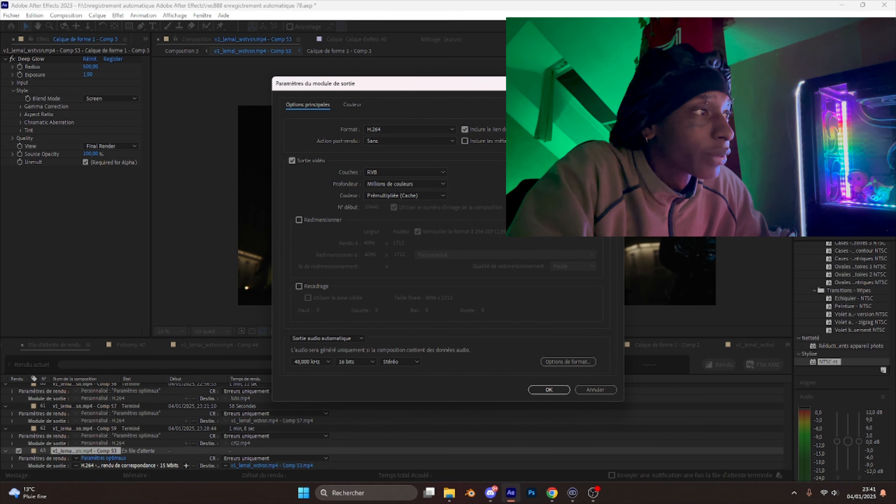
left_click(334, 170)
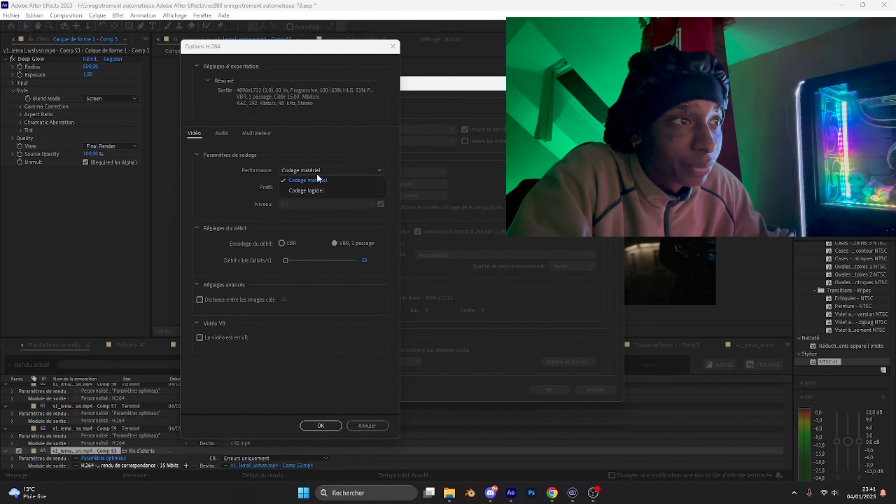
left_click(315, 190)
left_click_drag(285, 261, 293, 261)
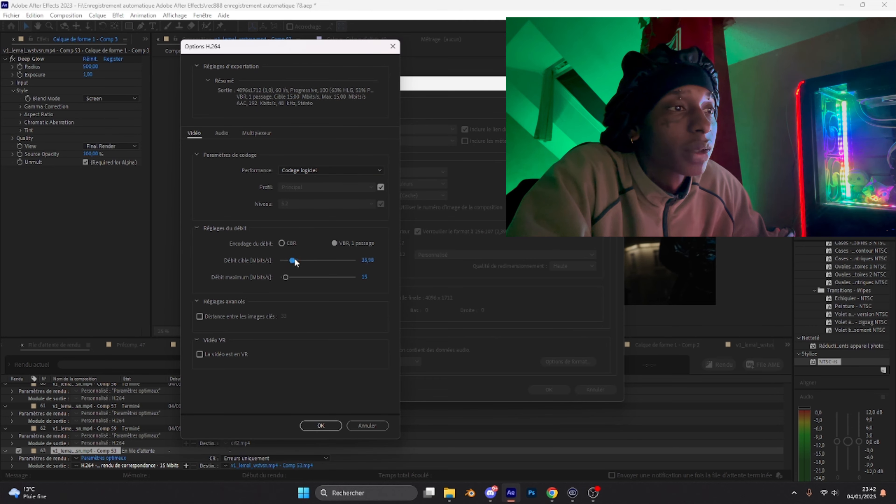
left_click(321, 425)
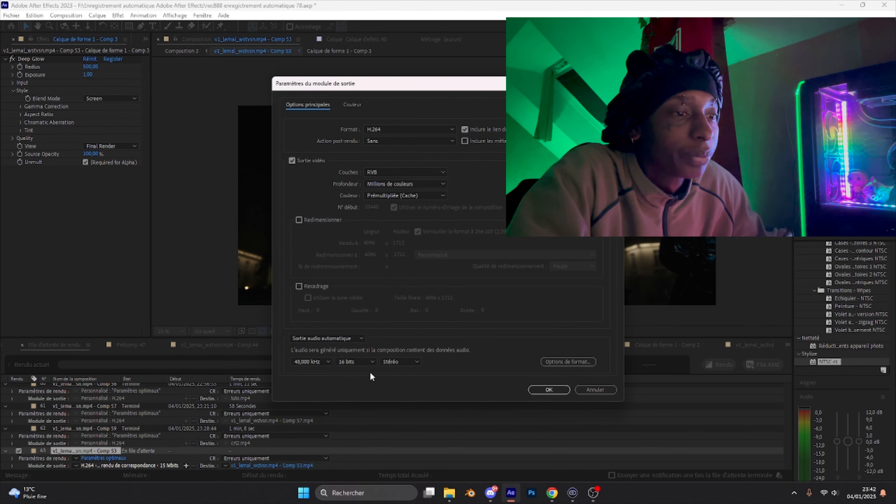
left_click(566, 390)
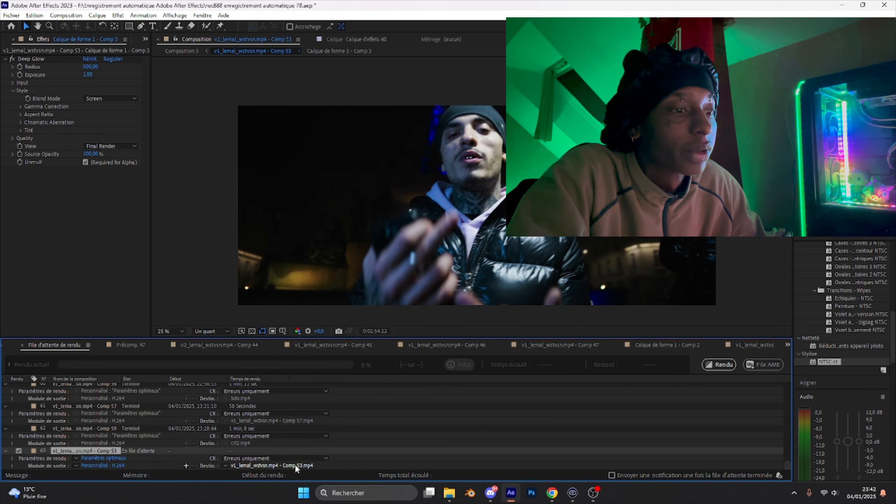
Name the render output file nts in the rev folder and render the queued composition.
left_click(294, 464)
left_click(210, 170)
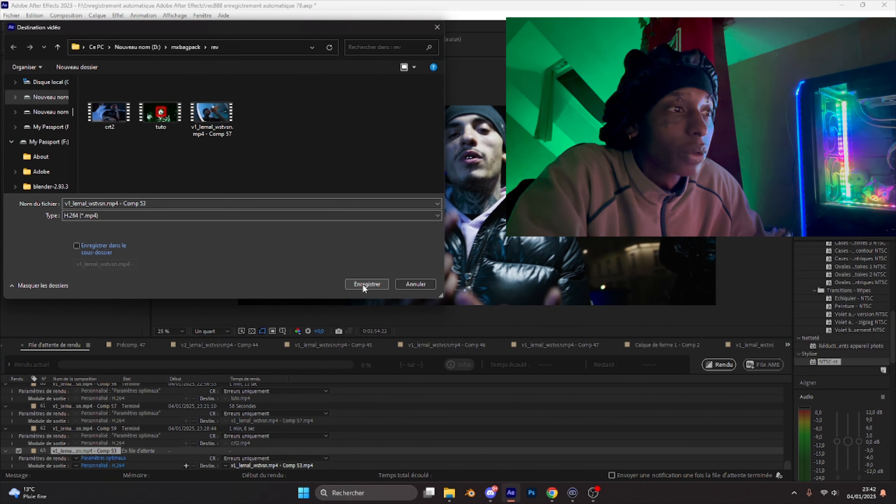
left_click(246, 203)
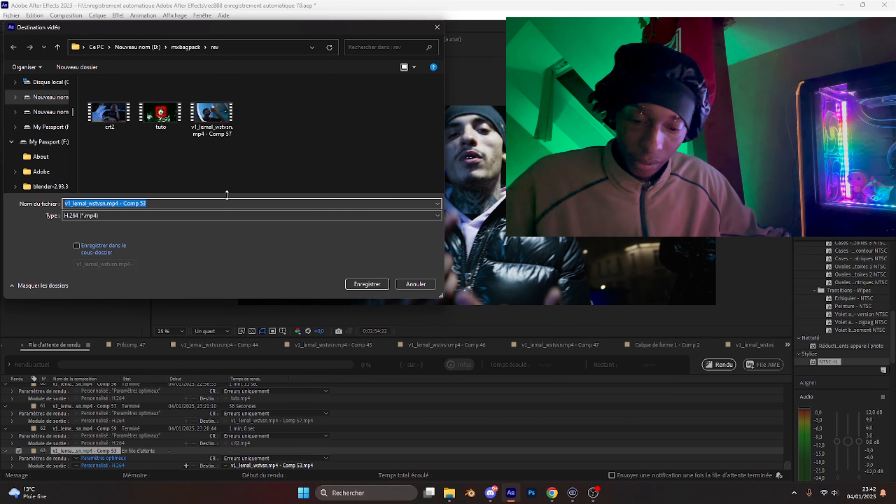
type("nts")
key("Return")
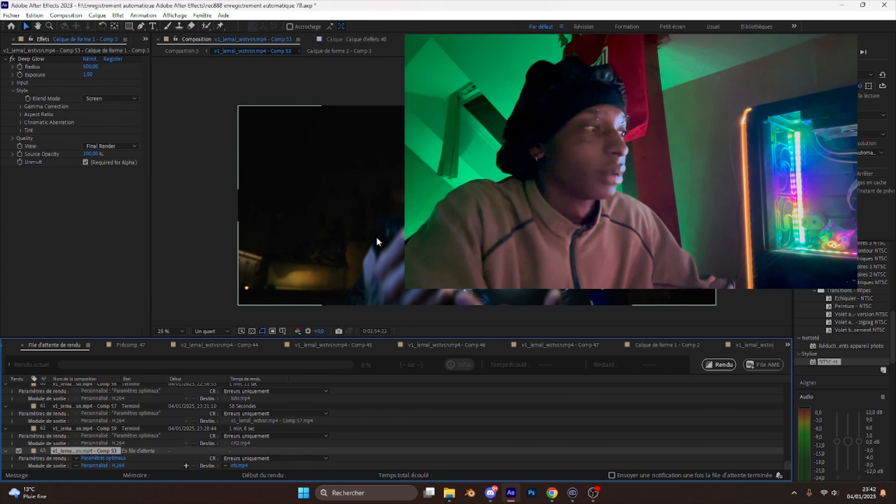
left_click(718, 365)
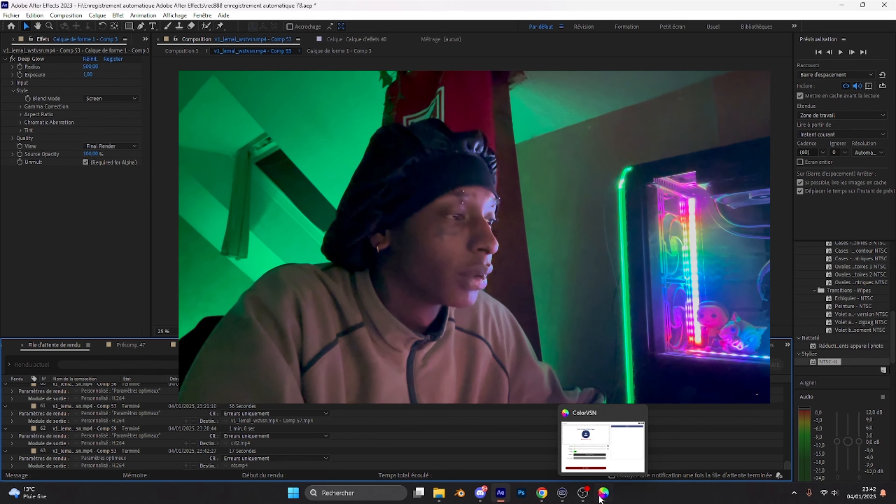
Switch to ColorVSN and load nts.mp4 from the mxbagpack/rev folder as the input video.
left_click(601, 494)
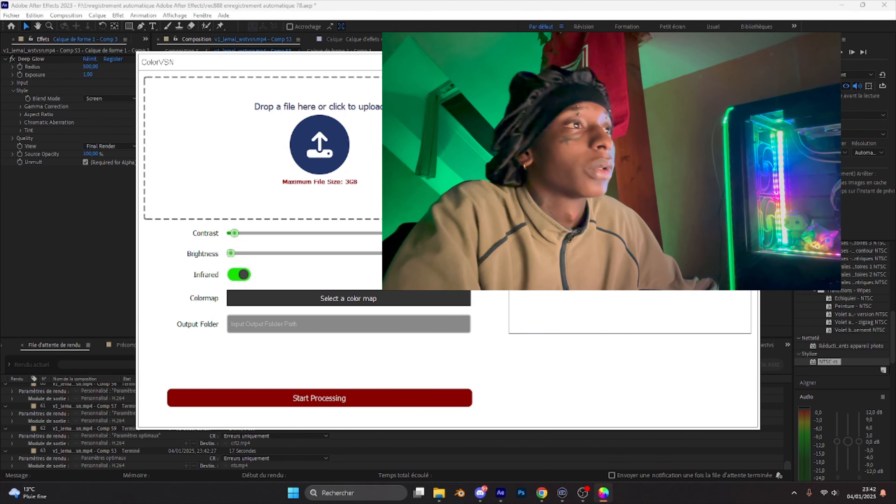
left_click_drag(417, 59, 432, 35)
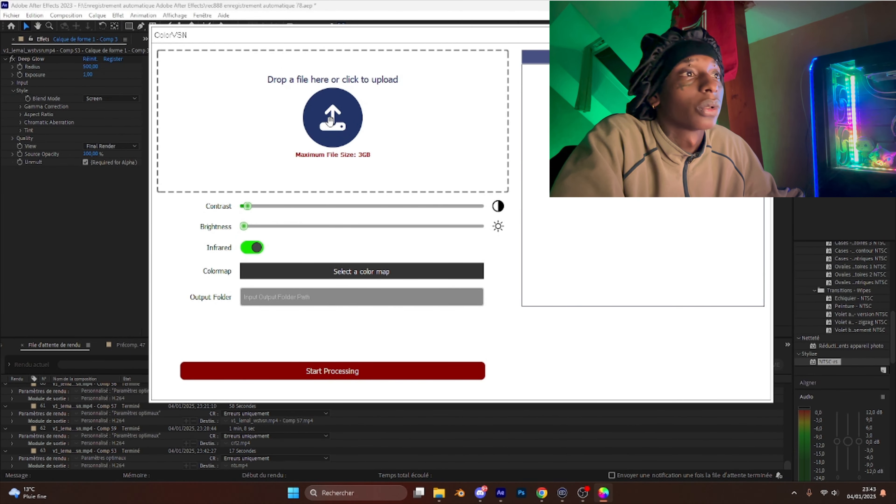
left_click(332, 126)
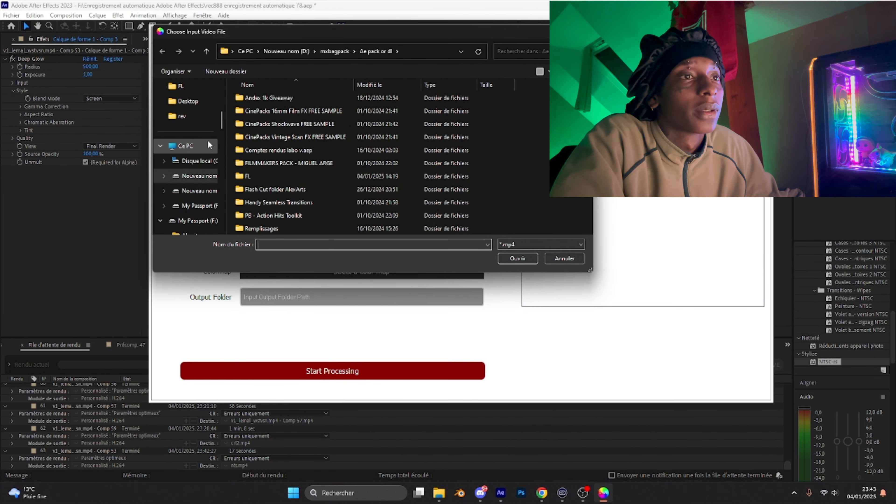
scroll(199, 145, "up", 3)
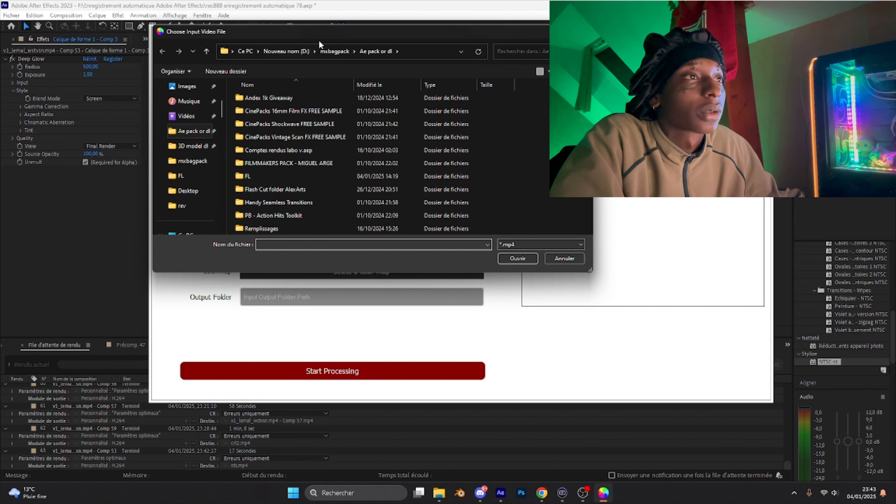
left_click(334, 50)
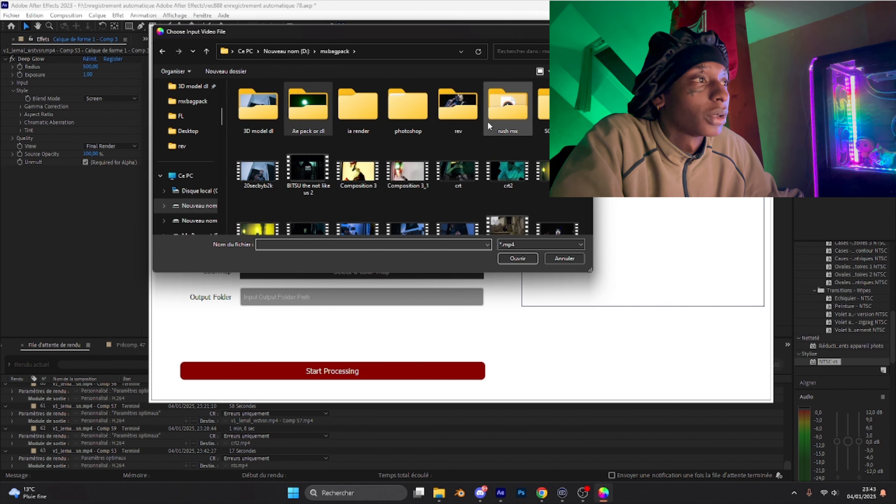
double_click(452, 109)
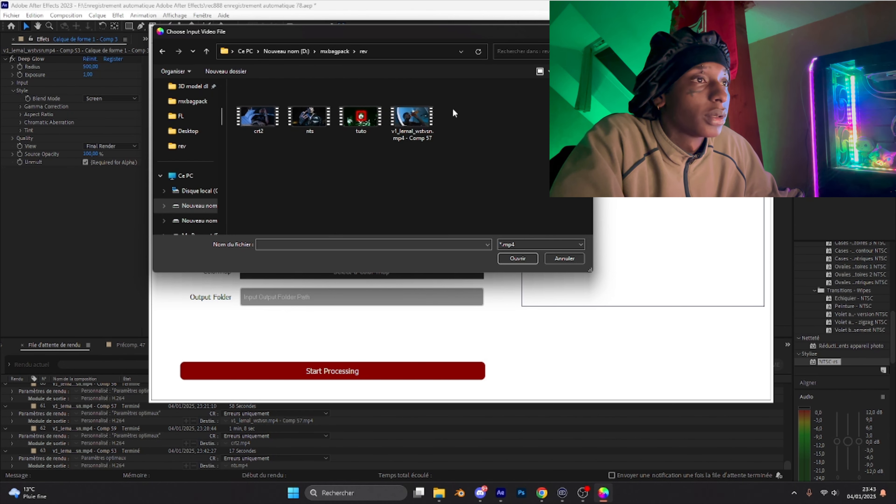
double_click(318, 119)
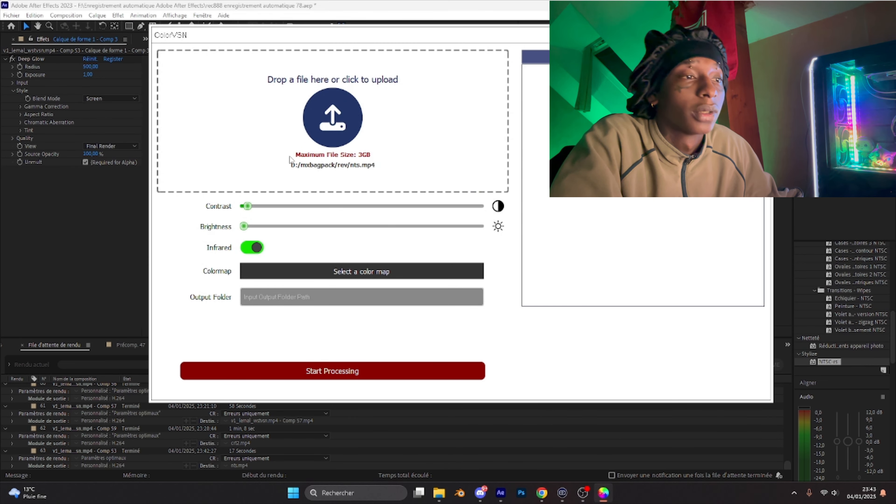
Process the video with the DEEPGREEN color map, using D:/mxbagpack/rev as the output folder.
left_click(322, 270)
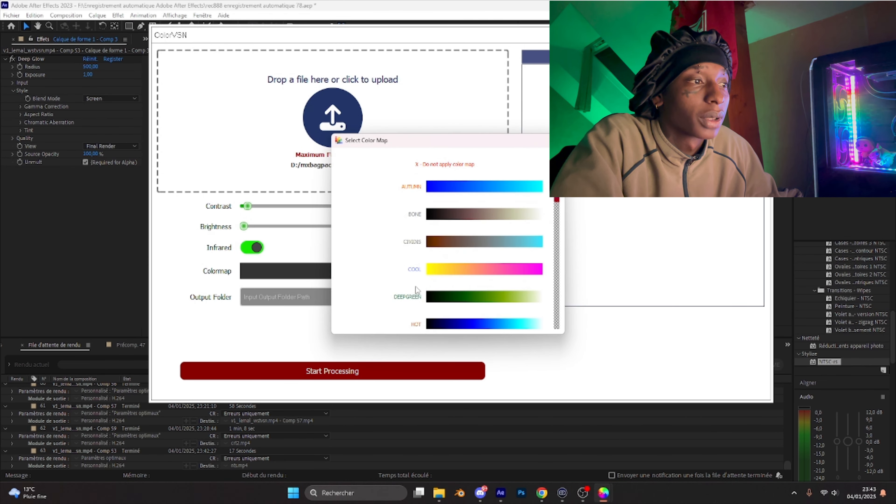
left_click(450, 297)
left_click(310, 296)
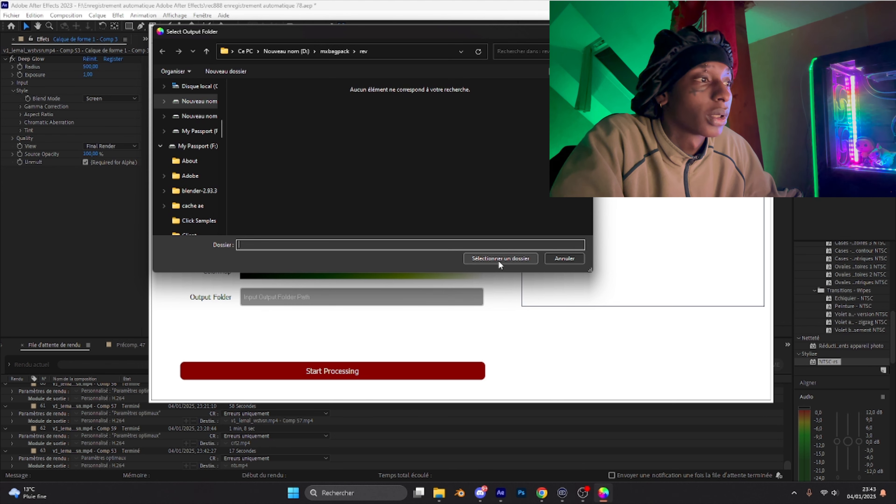
left_click(476, 257)
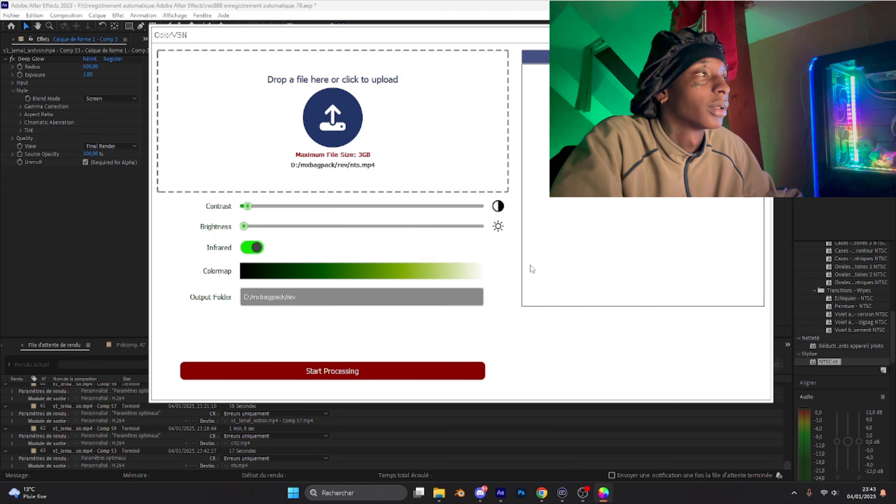
left_click(346, 370)
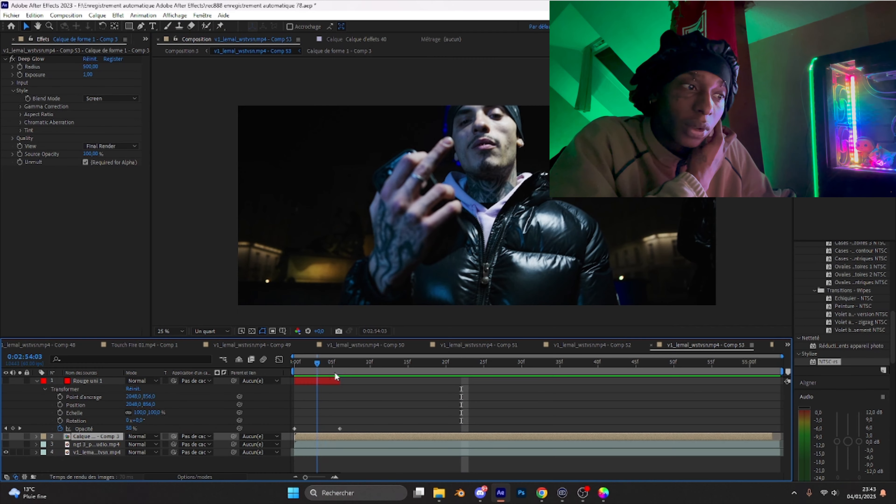
left_click(355, 374)
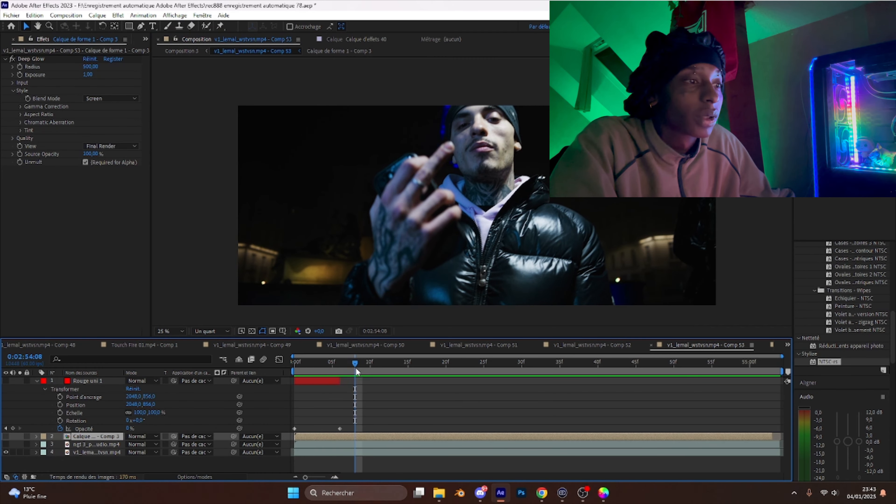
key("space")
mouse_move(439, 498)
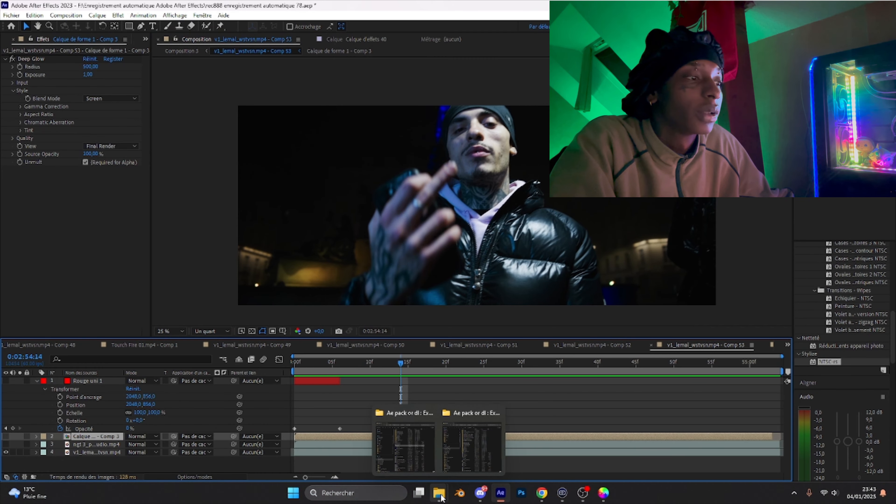
left_click(412, 448)
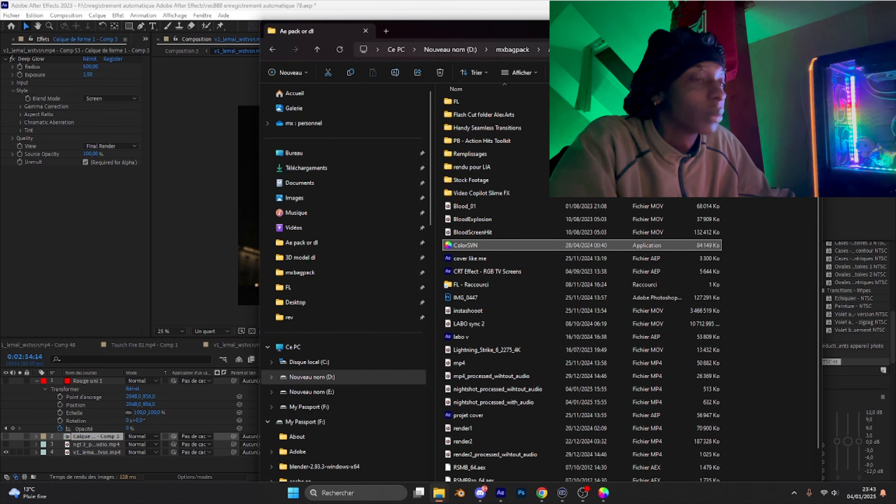
left_click(104, 317)
Make the processed green night-vision video layer visible in Comp 53 and review it along the timeline.
left_click(6, 444)
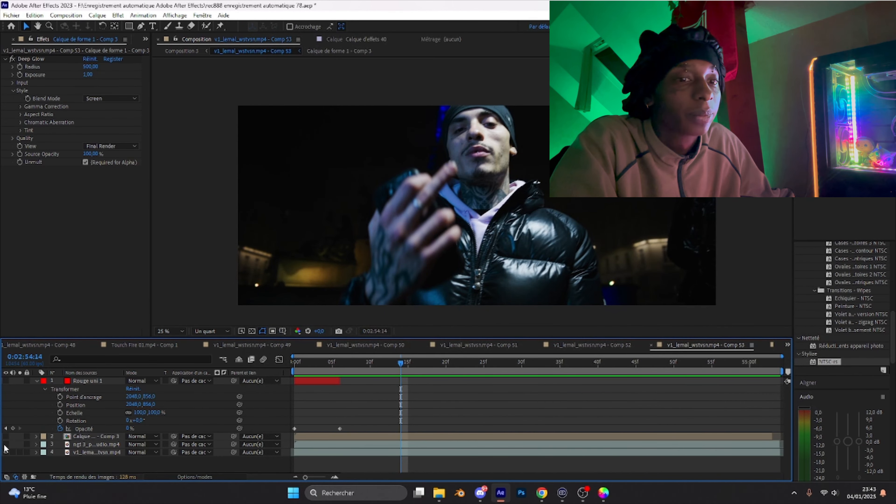
left_click_drag(361, 367, 380, 365)
left_click_drag(379, 365, 599, 370)
left_click_drag(544, 373, 385, 371)
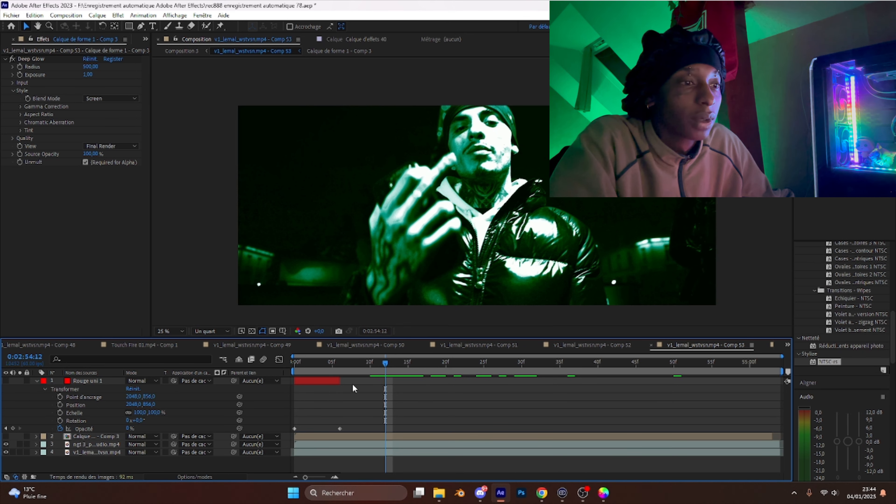
Draw a rectangle shape about 708 px high framing the man's face.
left_click(130, 27)
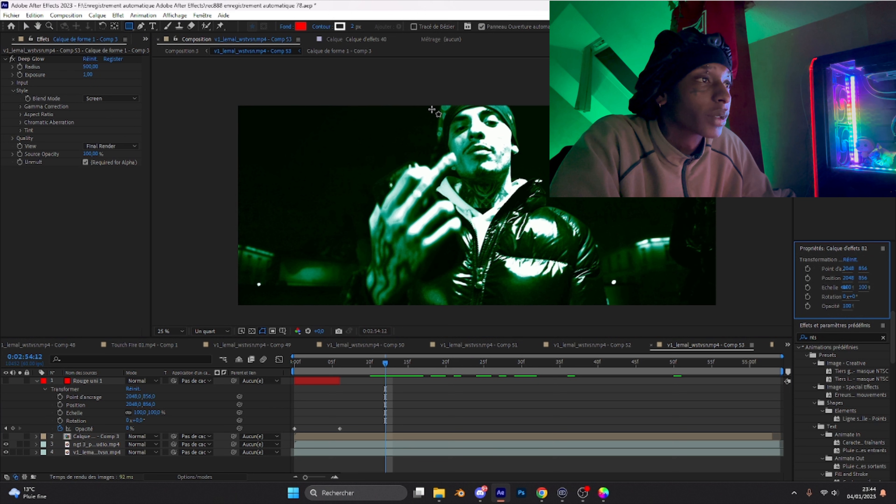
left_click_drag(432, 110, 449, 122)
left_click_drag(497, 155, 525, 193)
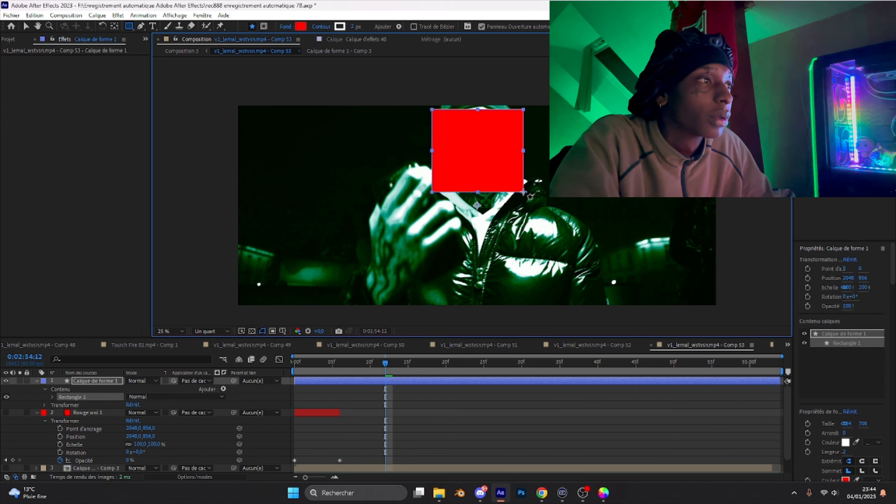
left_click(26, 26)
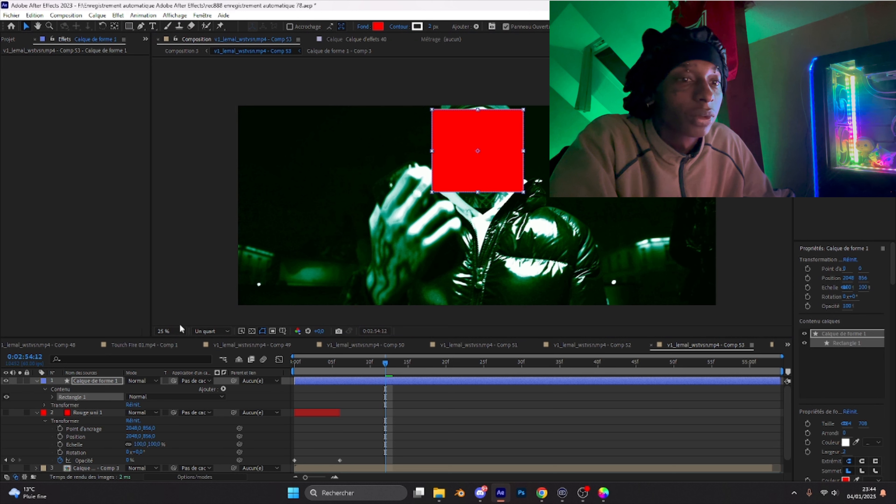
Set the rectangle's fill opacity to 0 %.
left_click(52, 397)
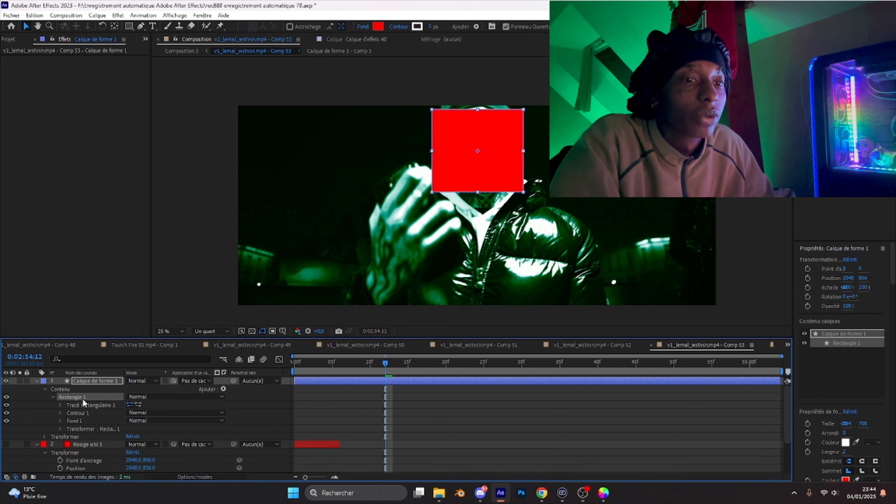
left_click(60, 420)
left_click_drag(130, 452, 45, 444)
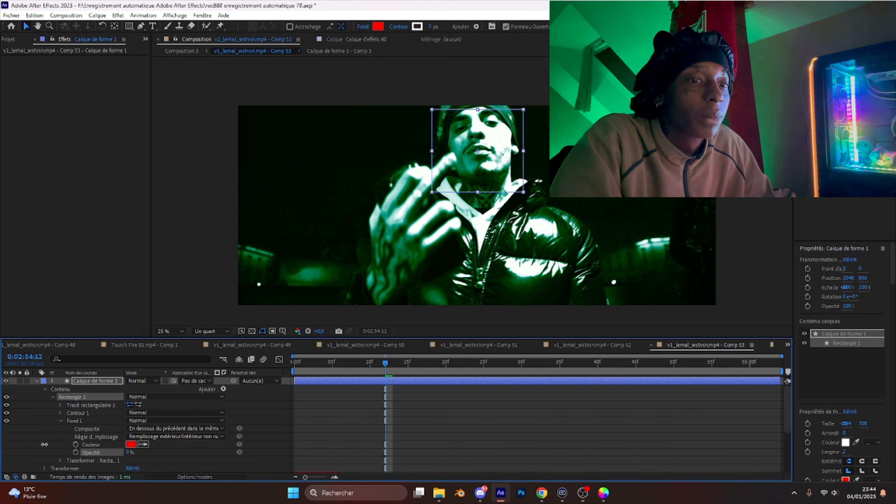
left_click(94, 445)
left_click(60, 419)
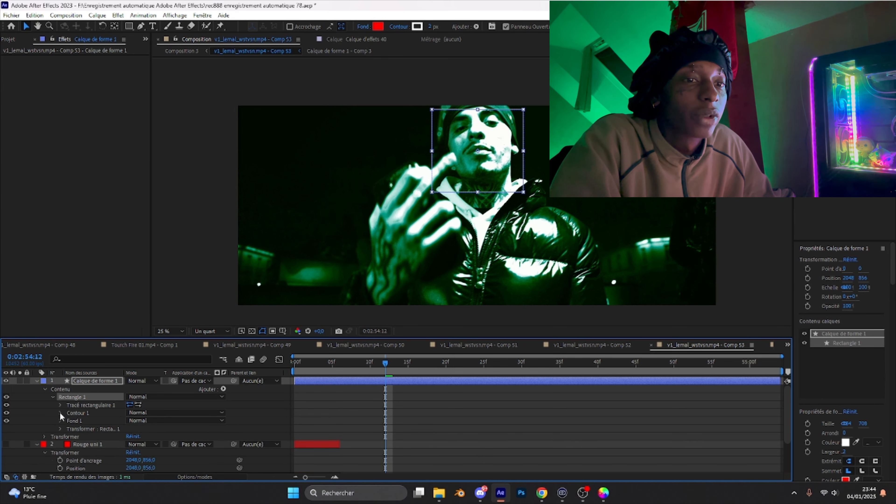
Make the rectangle's stroke pure red and set its width to 36.
left_click(60, 412)
scroll(106, 417, "down", 1)
left_click(135, 406)
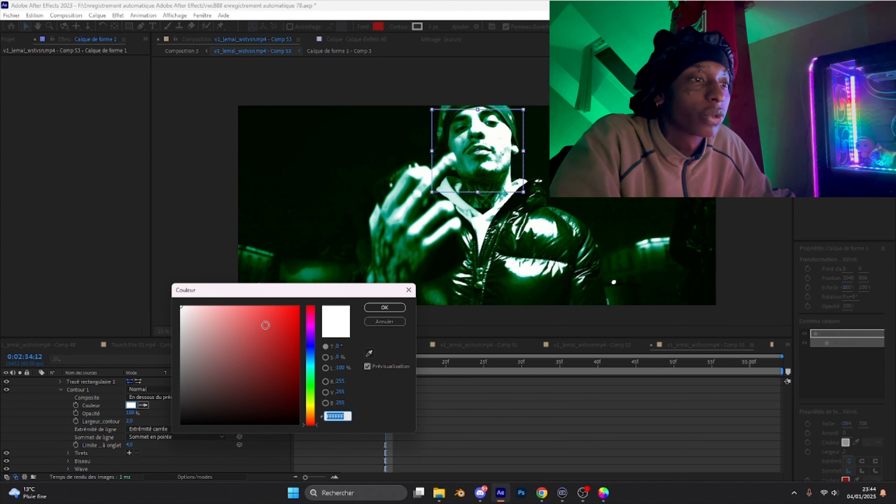
left_click_drag(271, 322, 301, 305)
left_click(367, 313)
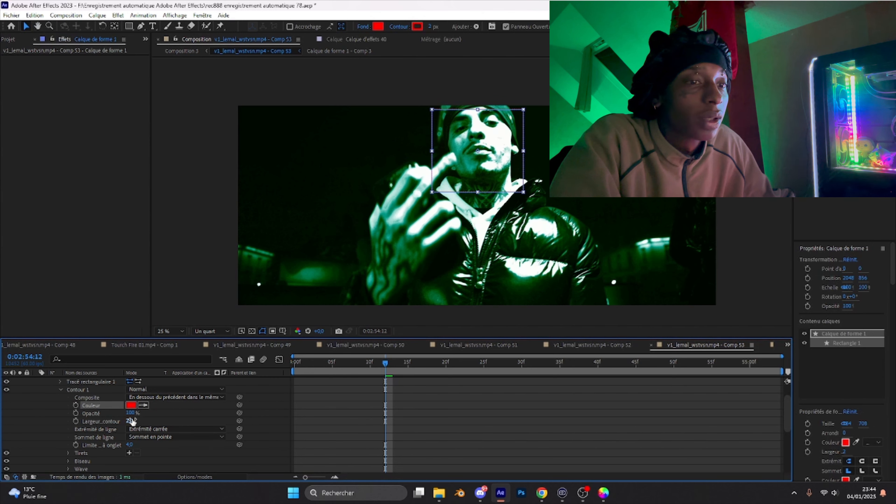
left_click_drag(141, 422, 149, 421)
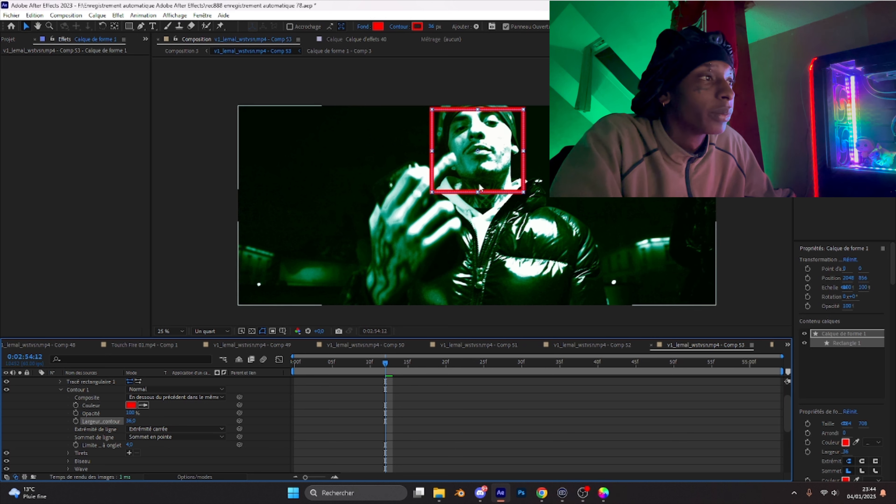
Start keyframing the shape layer's position at 0:02:54:00, placing the red frame over the face at about 2116, 756.
left_click(294, 363)
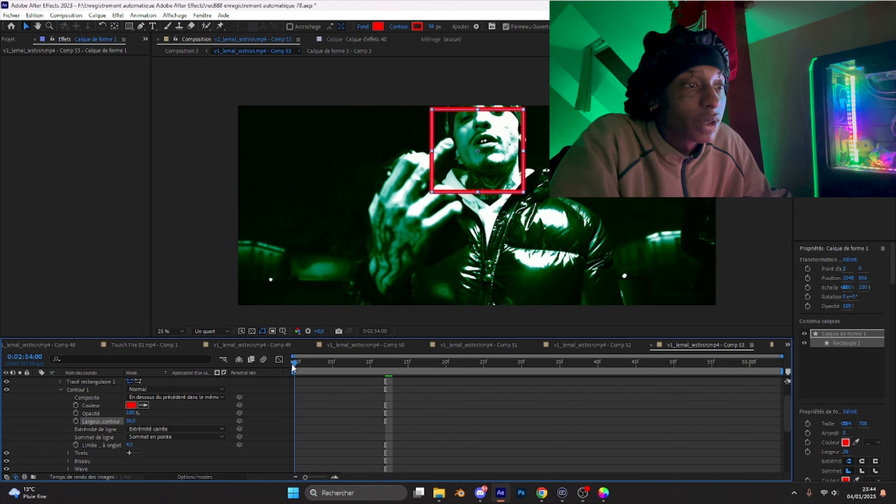
scroll(151, 394, "up", 2)
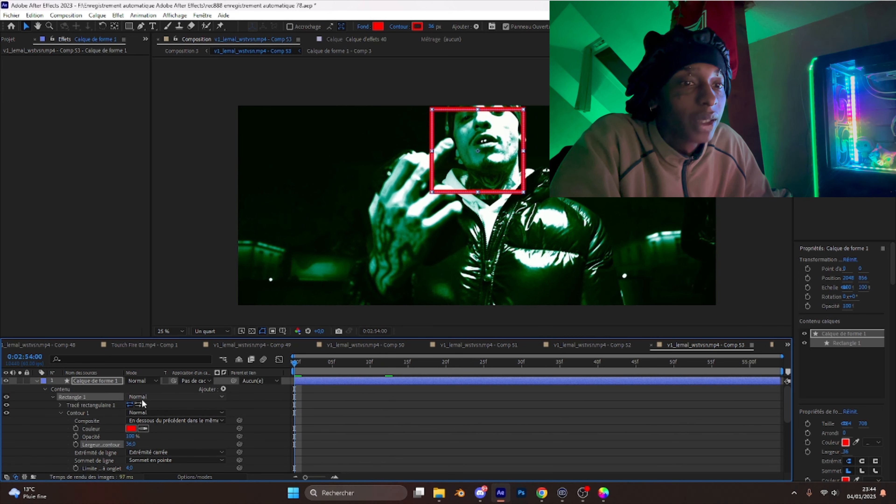
left_click(45, 389)
left_click(45, 397)
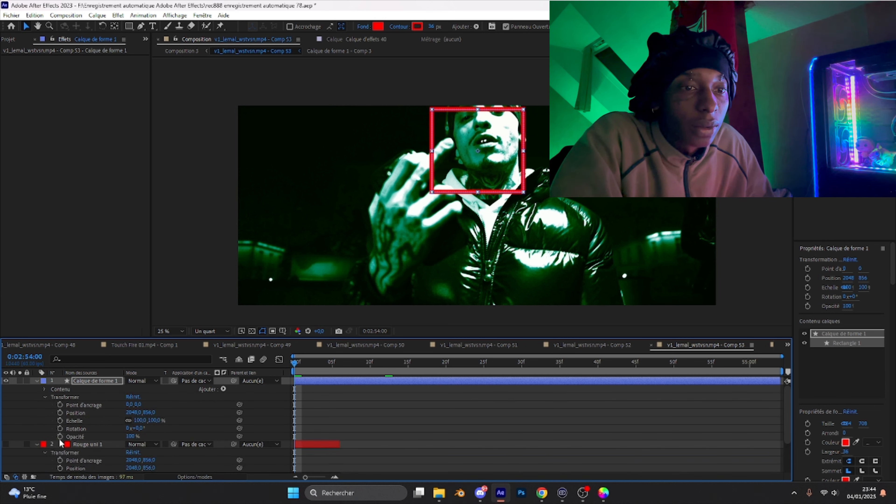
left_click(60, 413)
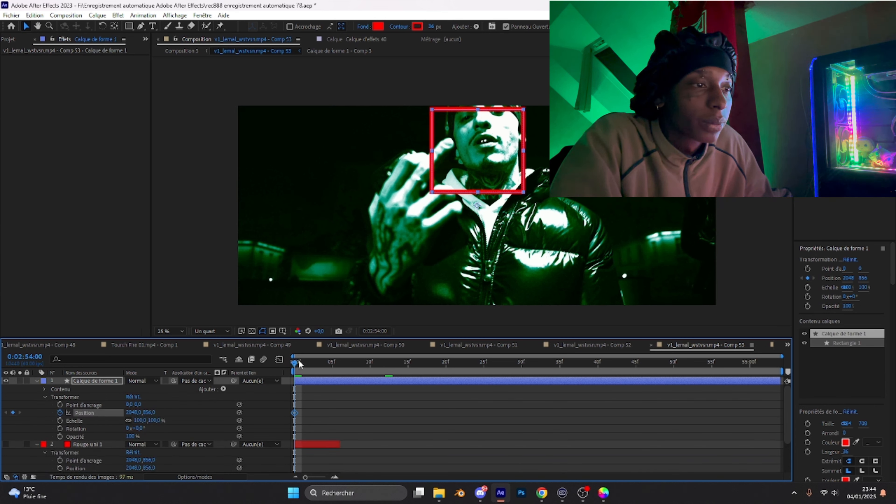
left_click_drag(497, 147, 507, 136)
Add position keyframes at 0:02:54:11, 0:02:54:23 and 0:02:54:42, moving the red frame over the face at each point.
left_click(378, 362)
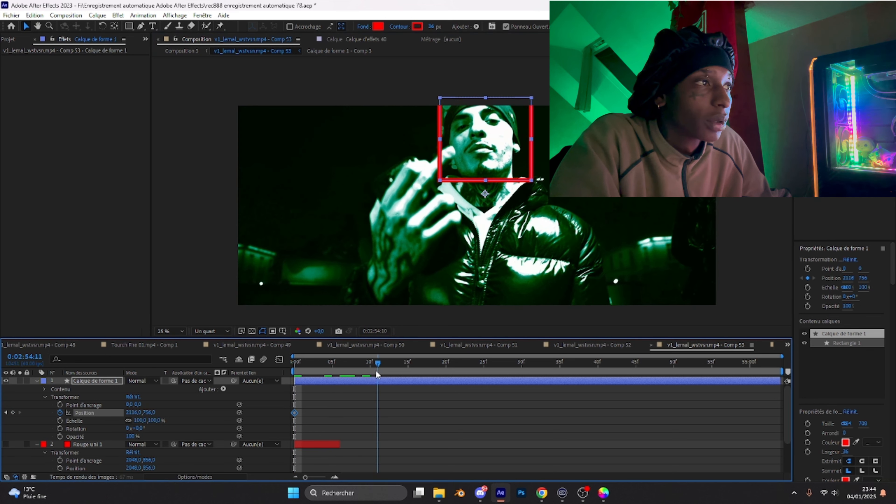
left_click_drag(490, 134, 486, 160)
left_click(465, 367)
left_click(468, 367)
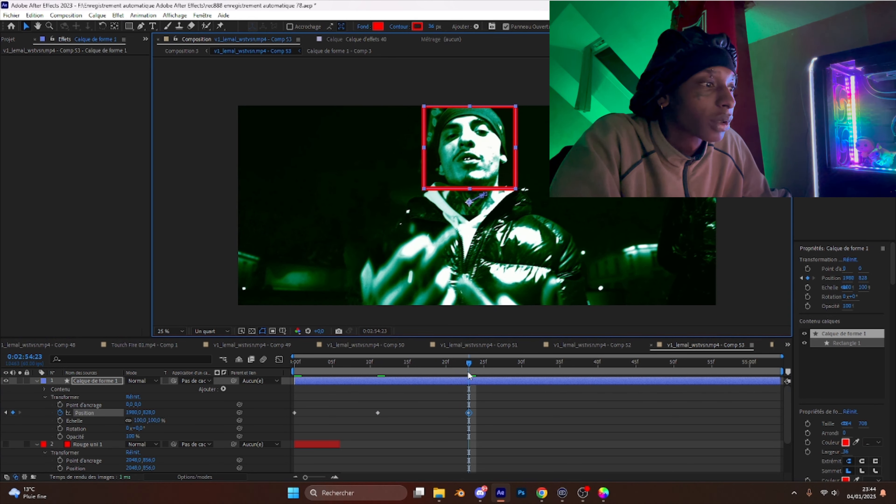
left_click(614, 364)
left_click_drag(489, 162, 476, 163)
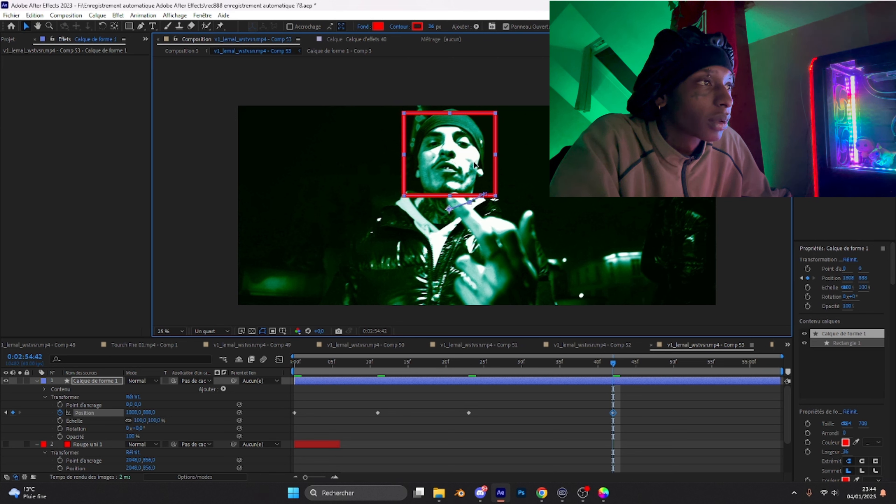
Add two more position keyframes toward the end of the shot so the red frame follows the face, and preview the motion.
left_click(704, 364)
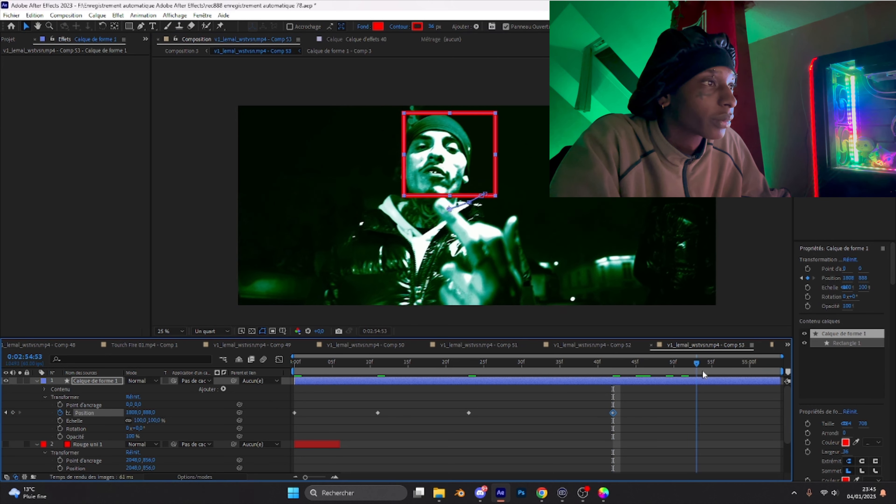
left_click_drag(439, 169, 423, 174)
left_click_drag(729, 364, 765, 368)
left_click_drag(404, 160, 392, 164)
key("space")
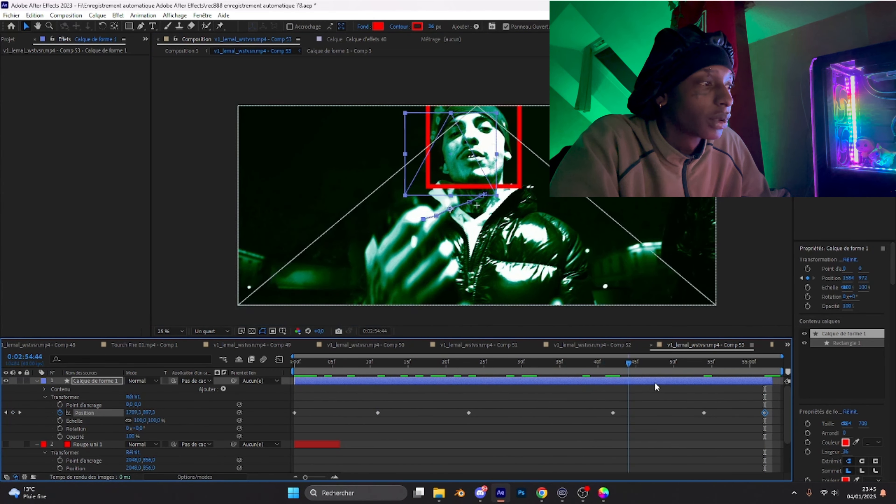
Precompose the shape layer as "Calque de forme 1 - Comp 4", check its animation and return to Comp 53.
left_click(35, 381)
right_click(99, 381)
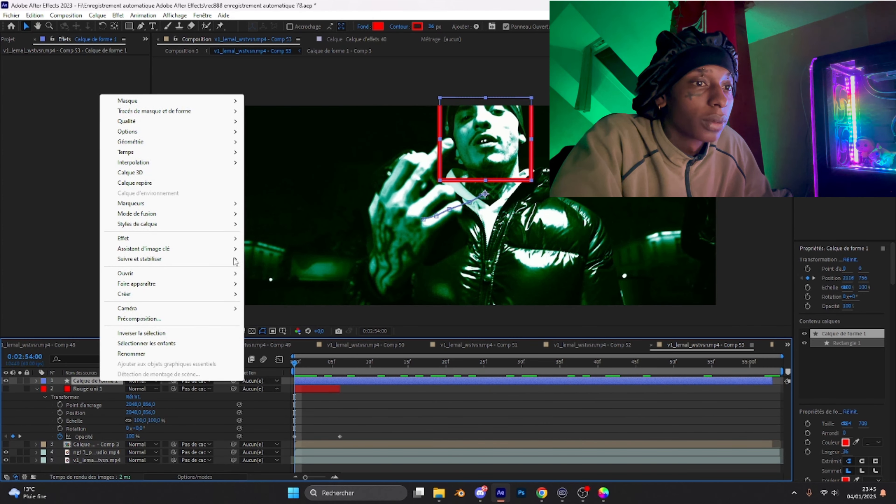
left_click(186, 318)
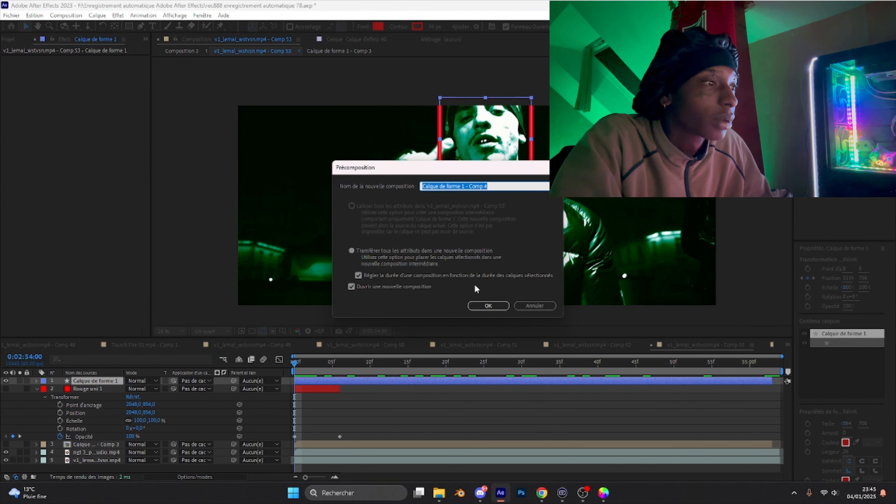
left_click(490, 307)
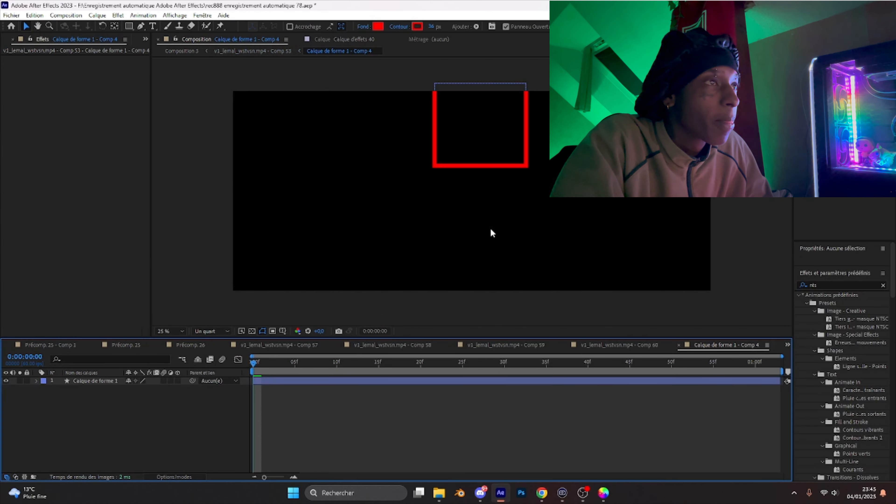
left_click_drag(316, 370, 672, 365)
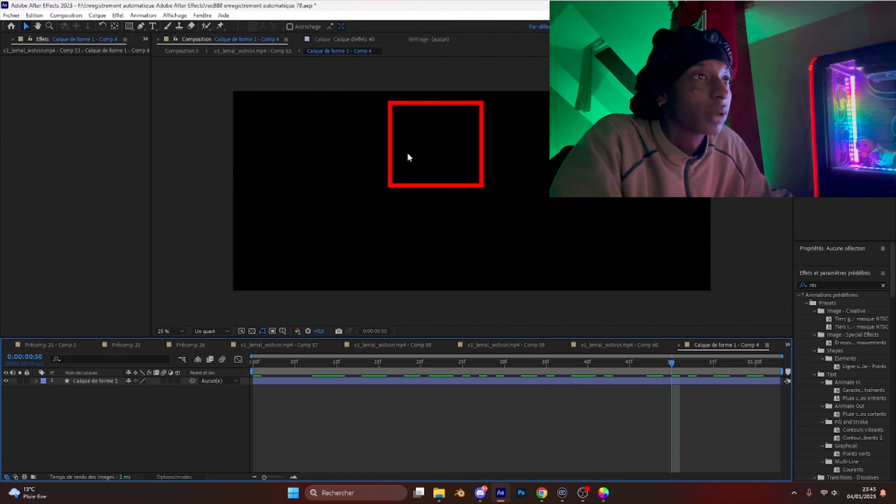
left_click(277, 52)
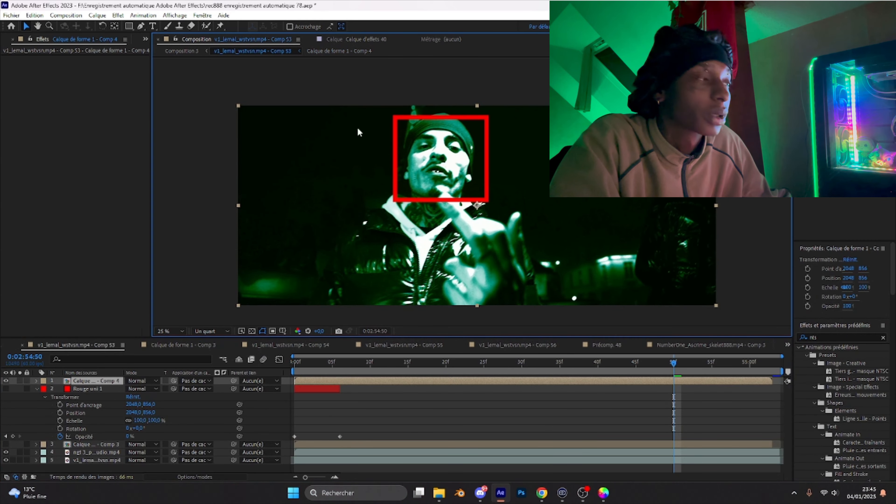
Apply the Deep Glow effect to the precomposed red frame layer and review the glow along the timeline.
left_click(826, 337)
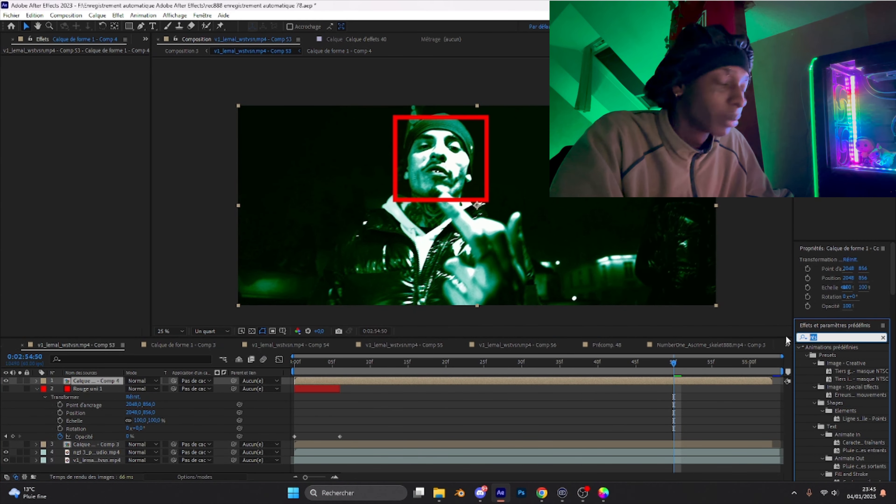
type("deep")
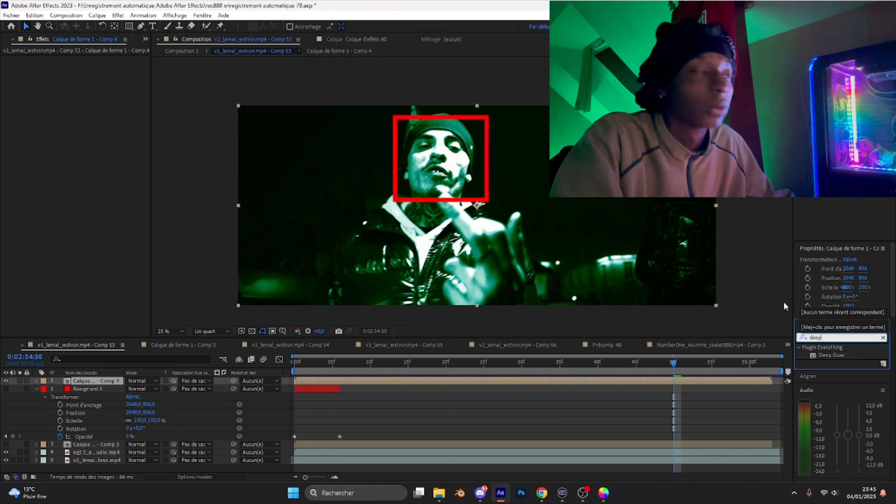
double_click(830, 354)
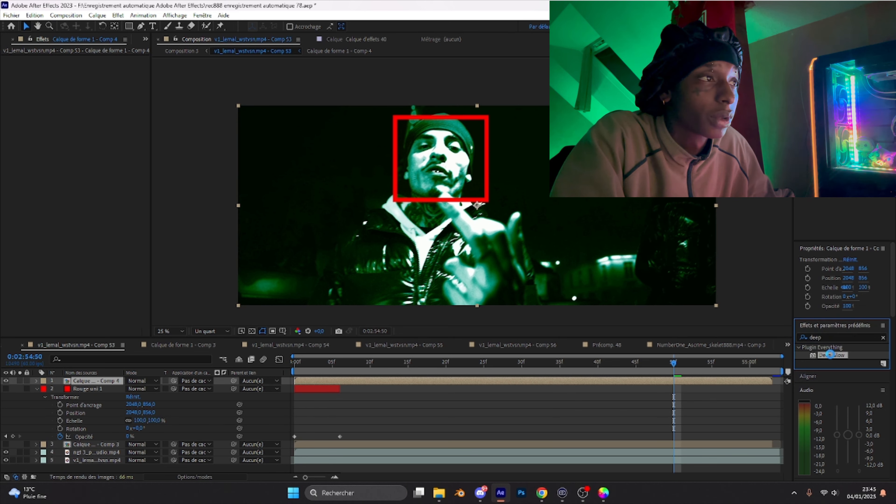
scroll(450, 158, "up", 2)
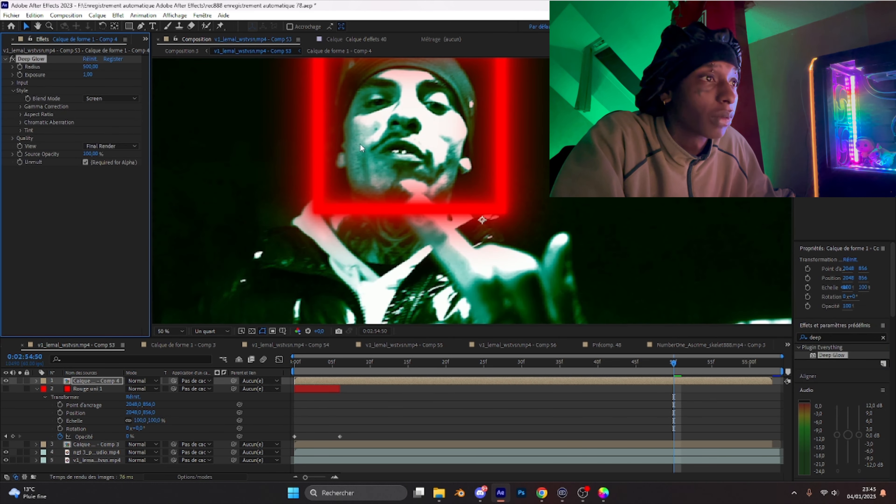
left_click_drag(379, 82, 367, 167)
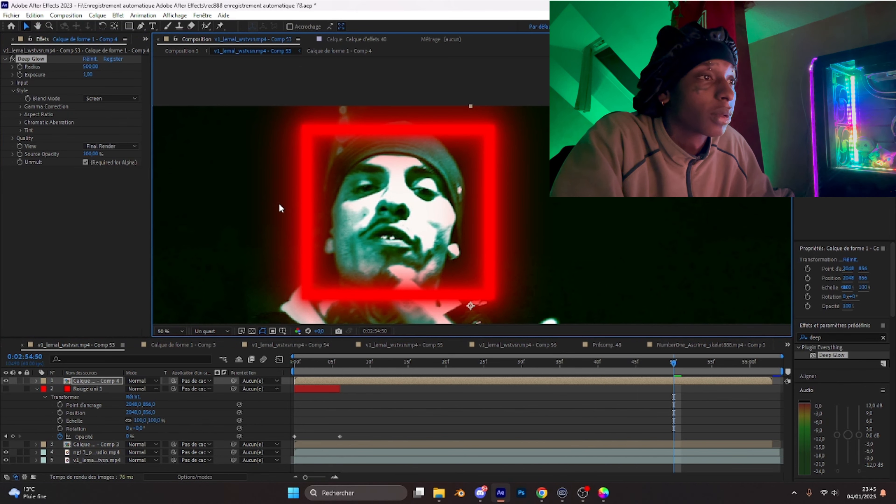
scroll(363, 224, "down", 2)
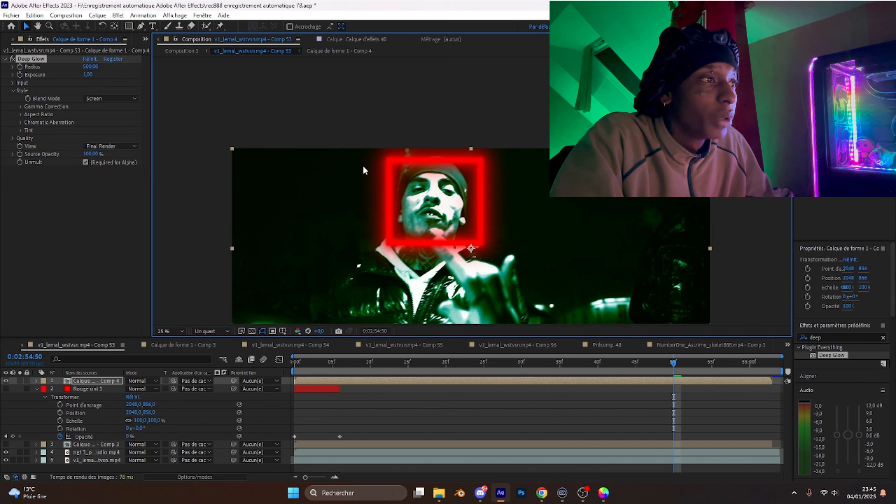
left_click_drag(405, 367, 700, 374)
left_click_drag(396, 373, 246, 371)
Delete the "Rouge uni 1" layer and create a new 4096 × 1712 px red solid above the other layers.
left_click_drag(80, 389, 81, 381)
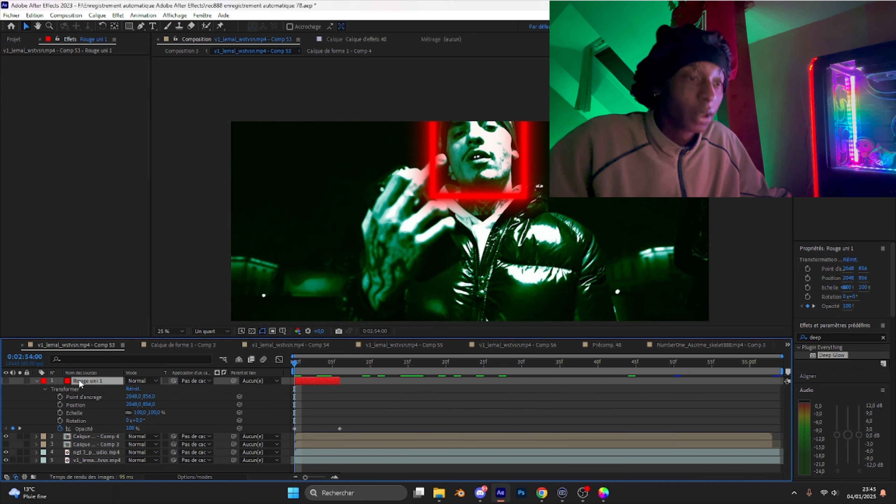
key("Delete")
right_click(226, 427)
mouse_move(319, 315)
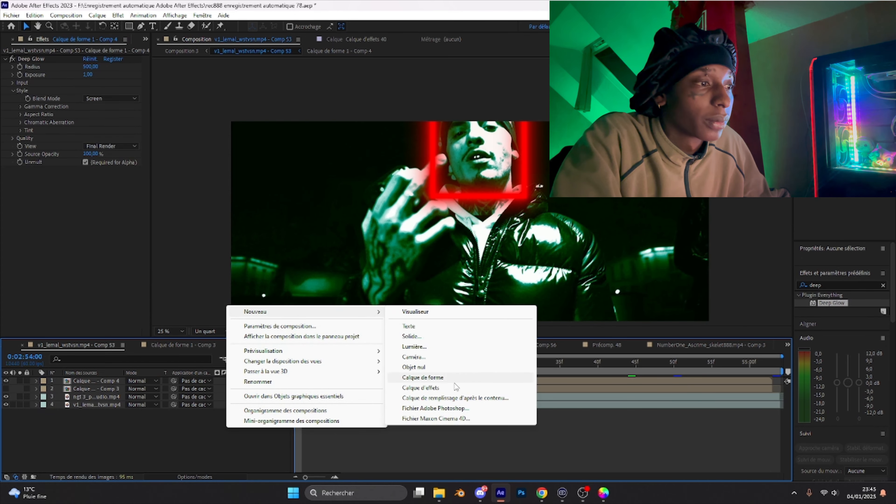
left_click(411, 336)
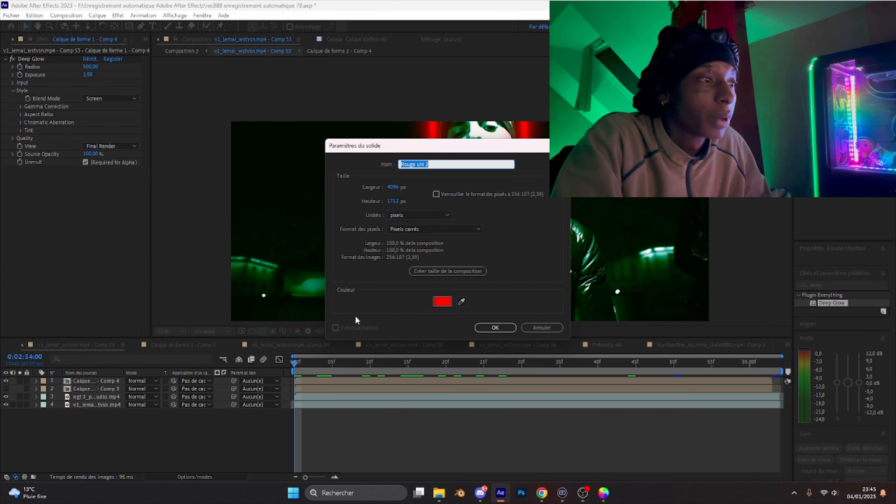
left_click(501, 331)
Split the new red solid at 0:02:54:08 and delete the part after the cut.
left_click_drag(315, 364, 358, 376)
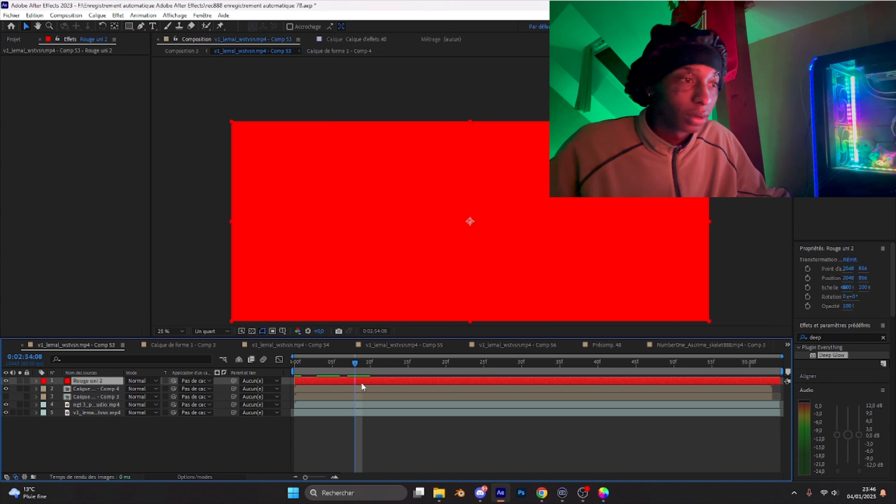
key("ctrl+shift+d")
key("Delete")
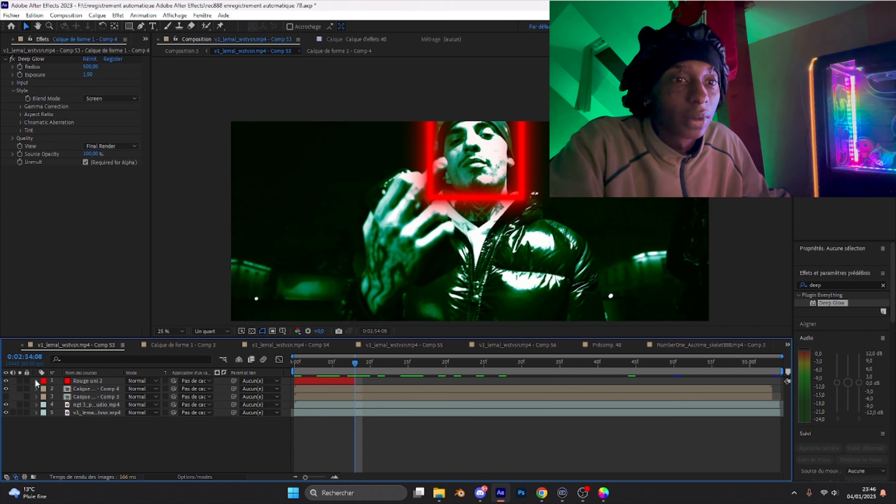
Keyframe the red solid's opacity from 100 % at 0:02:54:00 to 0 % at 0:02:54:08.
left_click(37, 381)
left_click(44, 389)
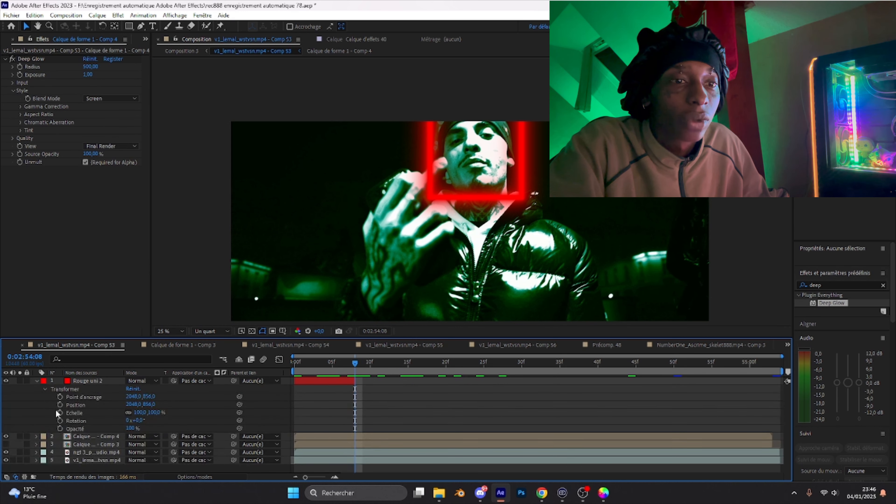
left_click(60, 428)
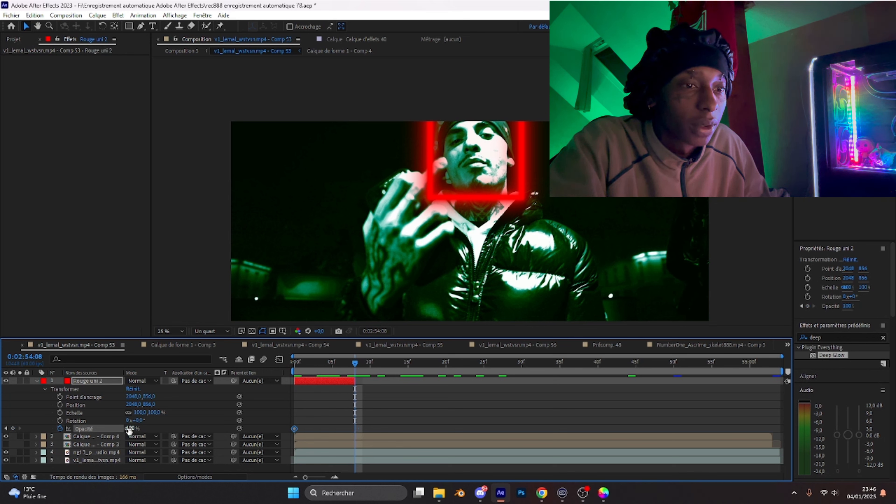
left_click_drag(347, 368, 291, 381)
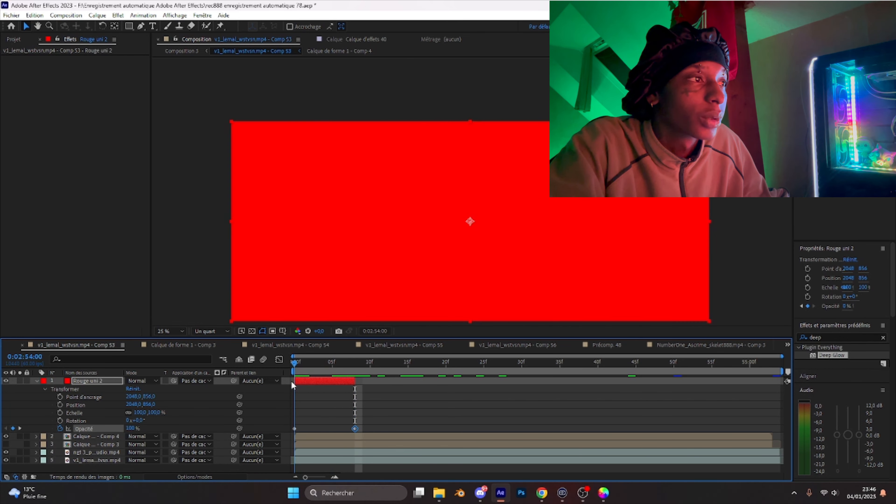
Play back Comp 53 from its start to review the red flash and the glowing frame following the face.
key("space")
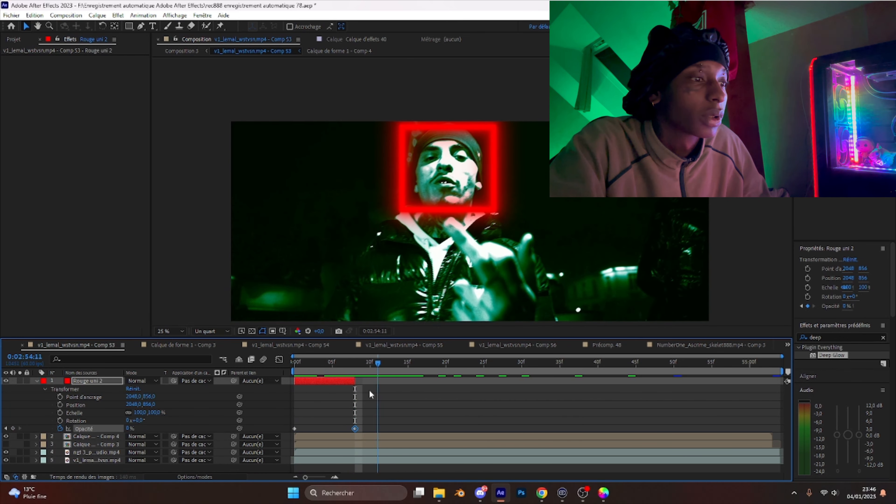
key("alt+bracketright")
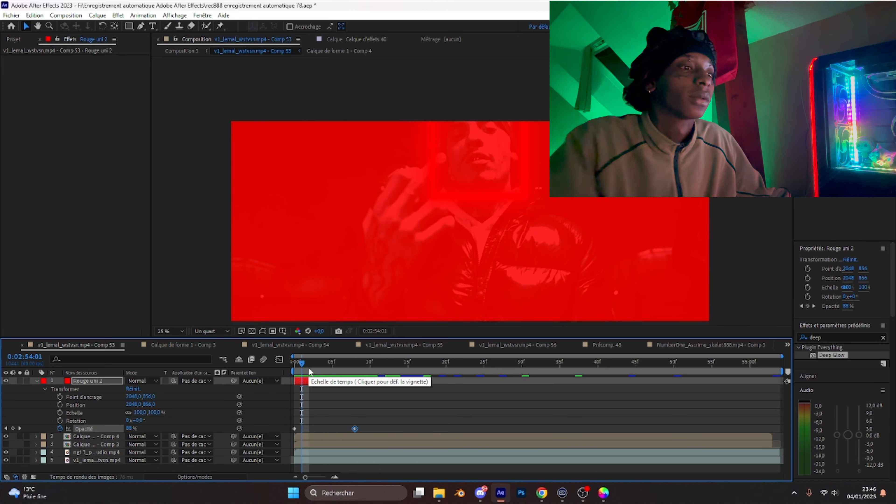
key("ctrl+z")
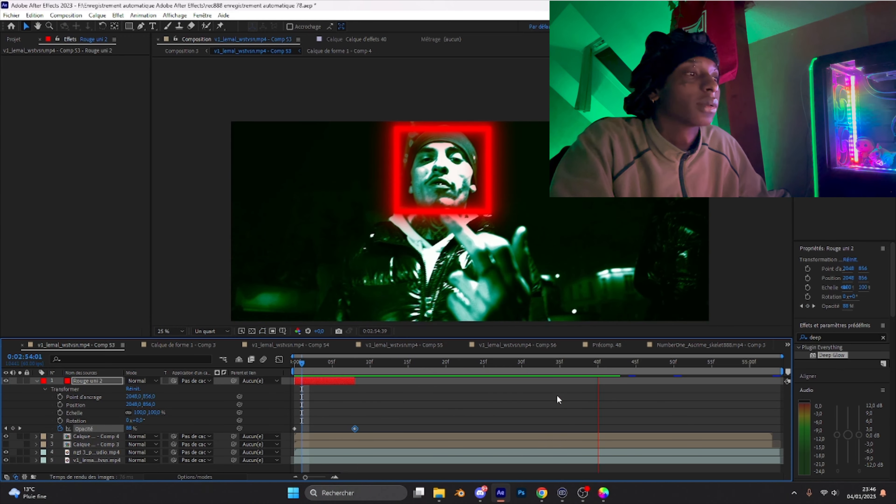